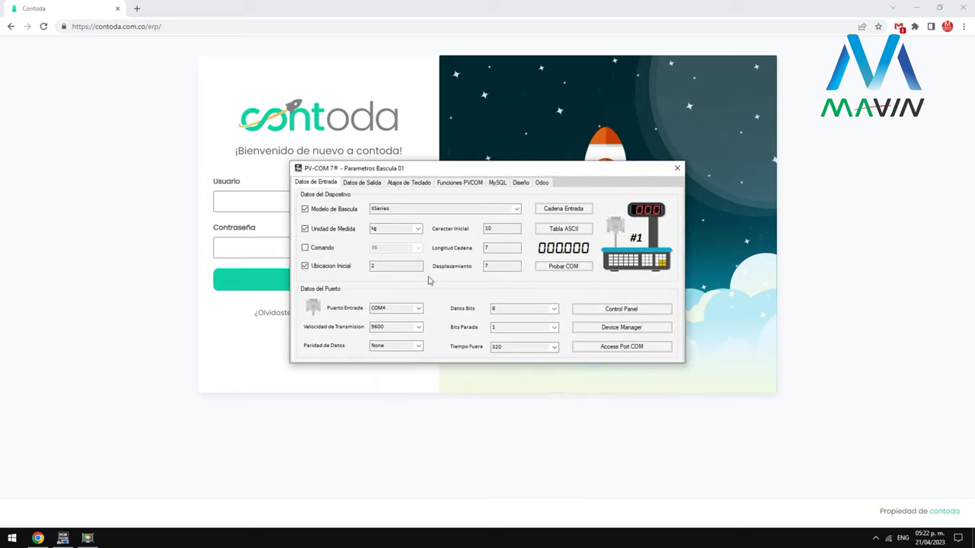
# Select COM4 as the input port for scale 1, test the COM reading and close the scale parameters
pyautogui.click(418, 309)
pyautogui.click(406, 337)
pyautogui.click(563, 267)
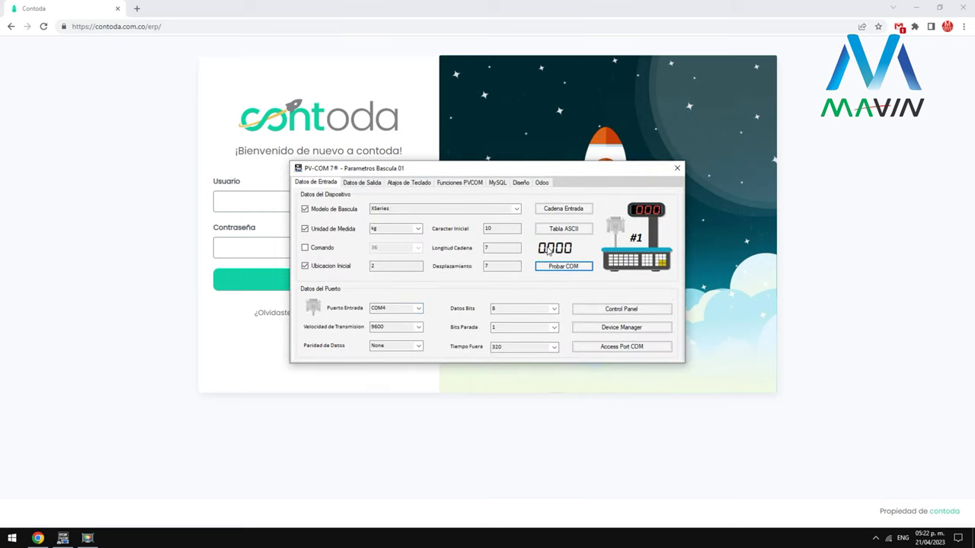
pyautogui.click(677, 169)
pyautogui.click(415, 193)
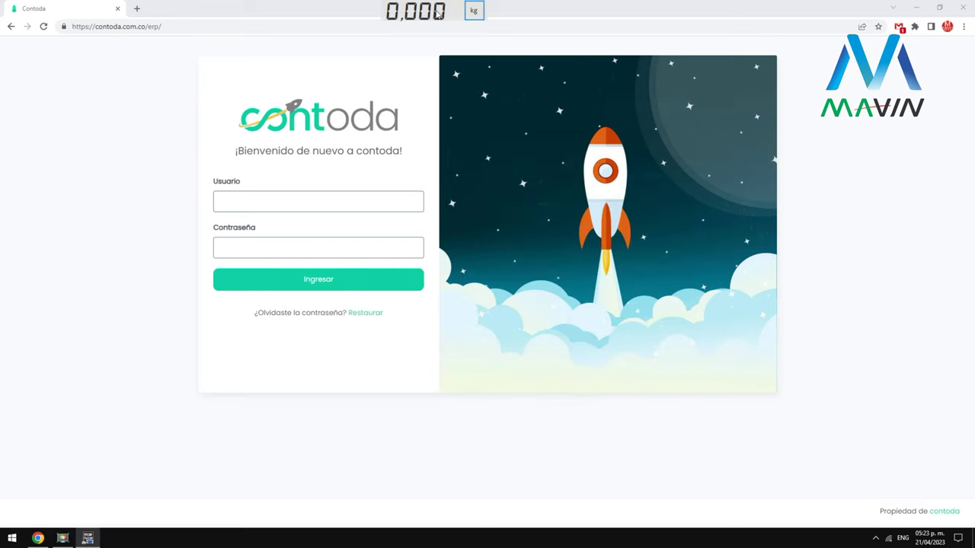
# Log in to Contoda with the saved user e-mail and account password, closing the user's previous session
pyautogui.click(358, 200)
pyautogui.click(304, 228)
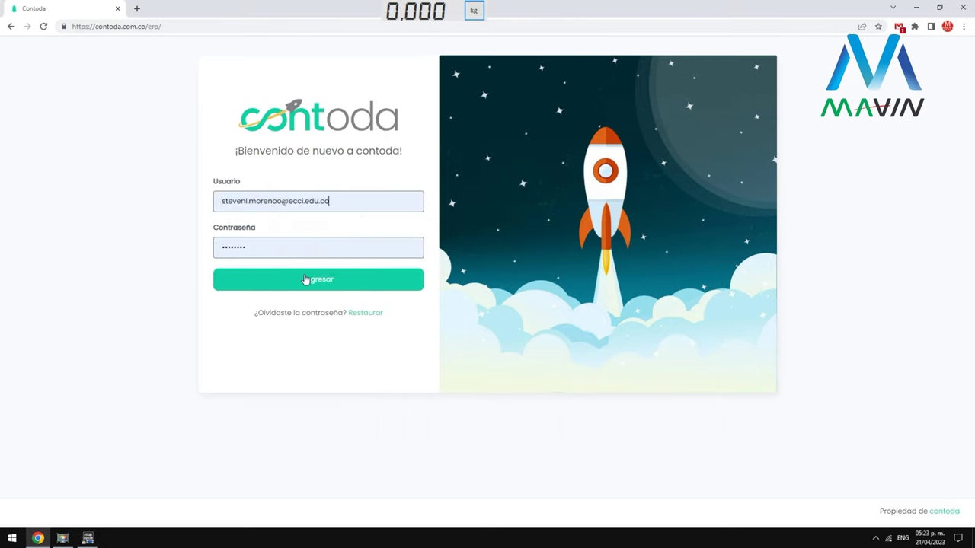
pyautogui.click(312, 279)
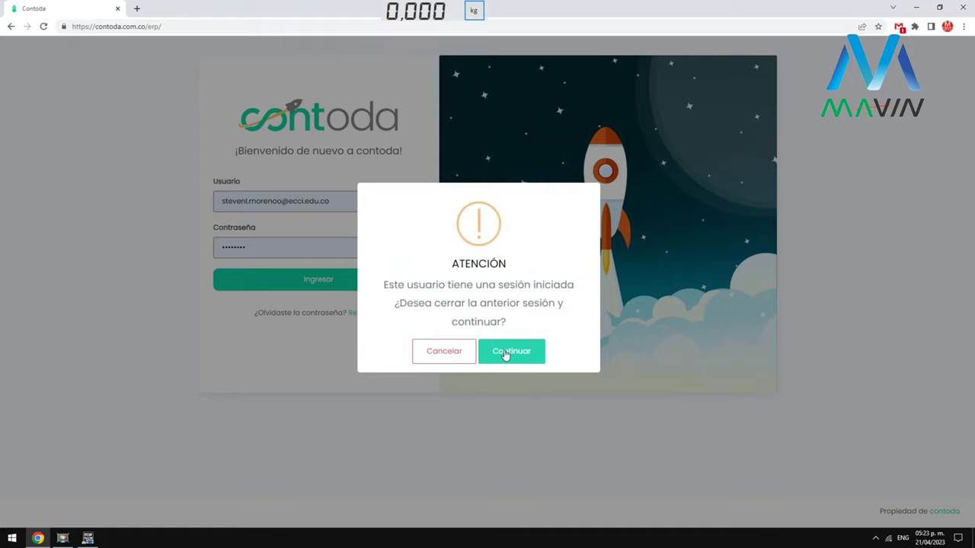
pyautogui.click(506, 351)
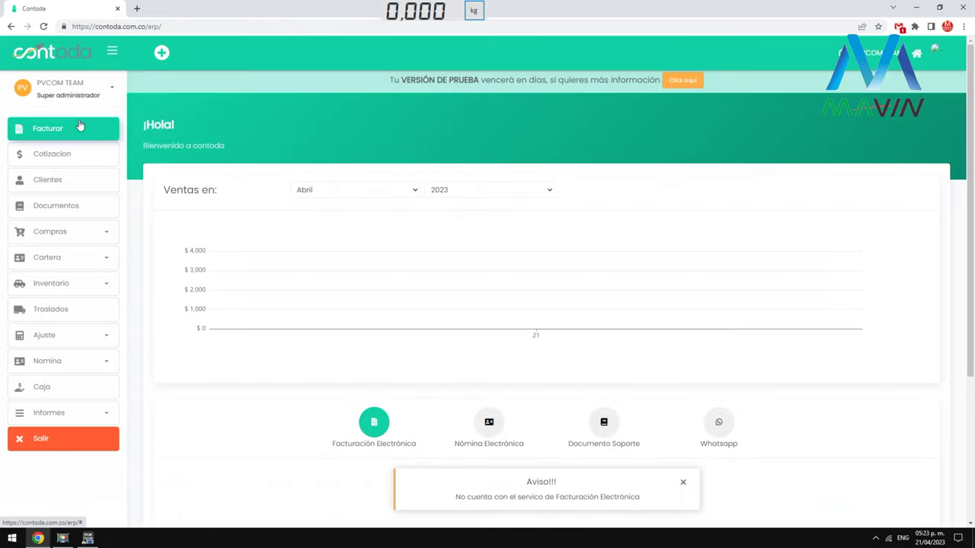
# Start a new POS invoice and add product code 1 with the 0,280 kg weight sent from the scale
pyautogui.click(76, 128)
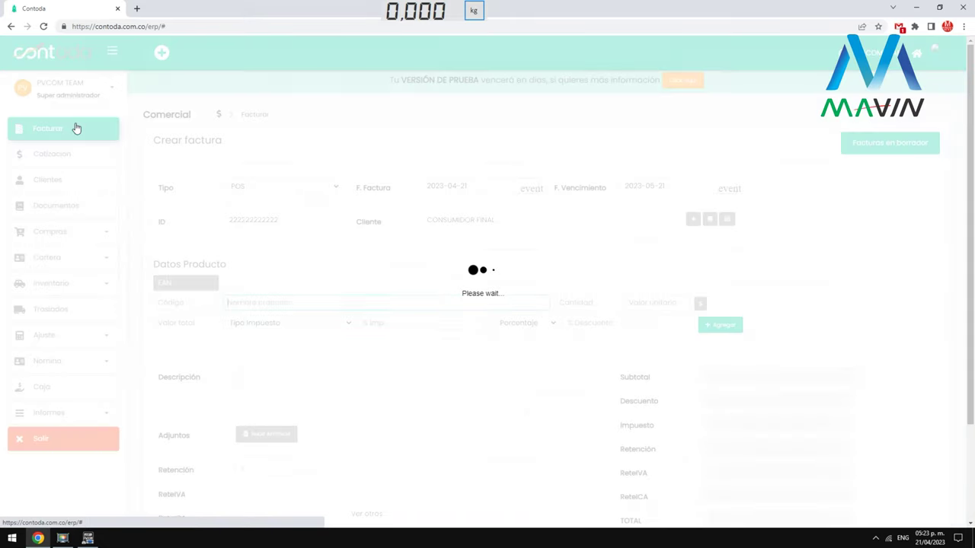
pyautogui.click(184, 303)
pyautogui.write('1')
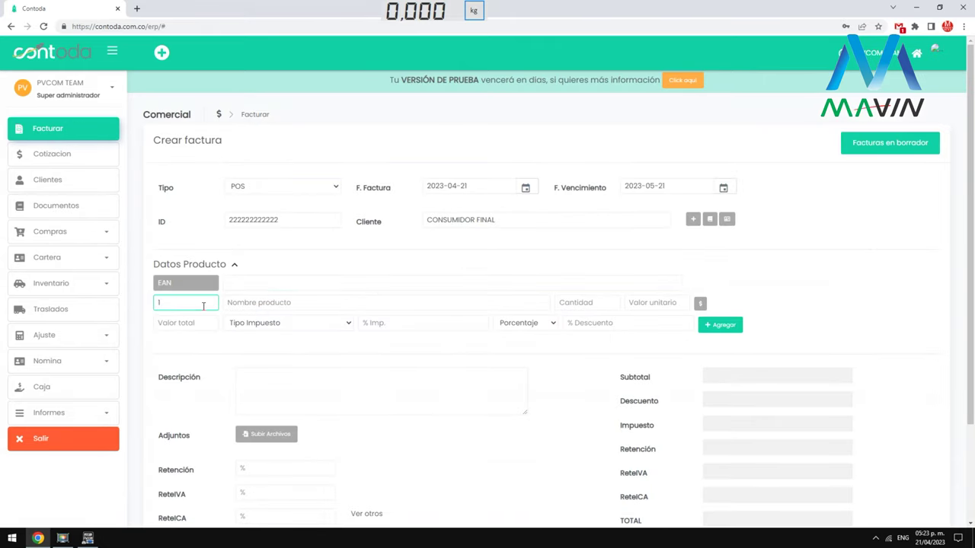
pyautogui.press('Return')
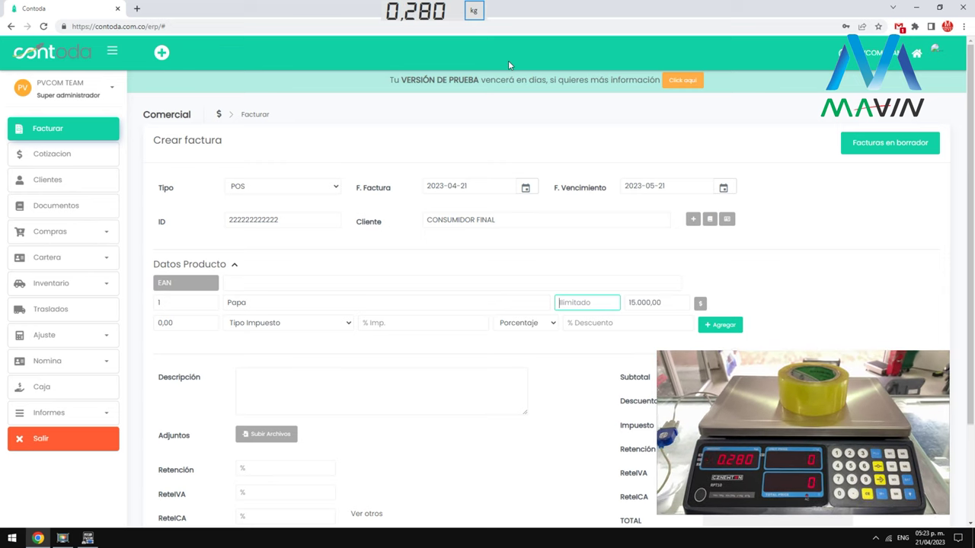
pyautogui.click(473, 13)
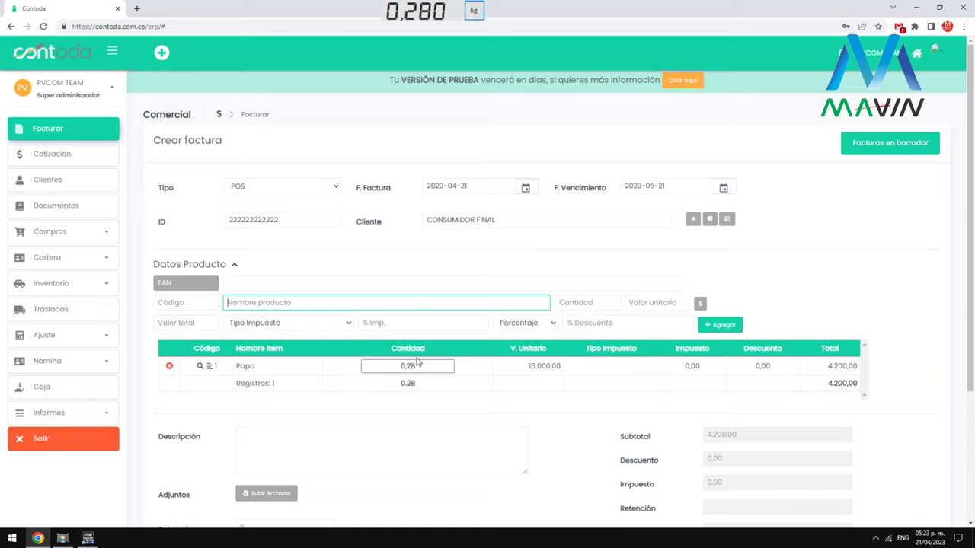
# Add product code 2 to the invoice with the 0,165 kg weight sent from the scale
pyautogui.click(192, 304)
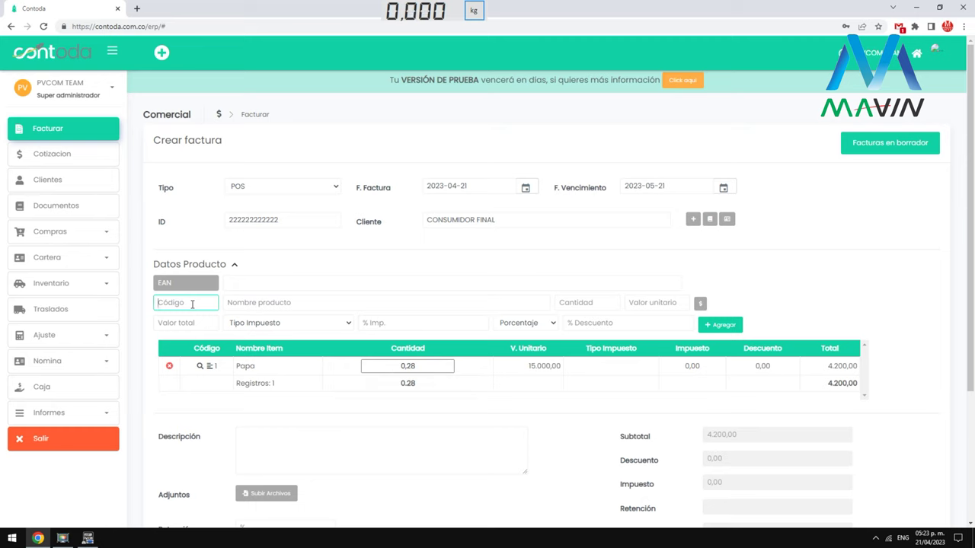
pyautogui.write('2')
pyautogui.press('Return')
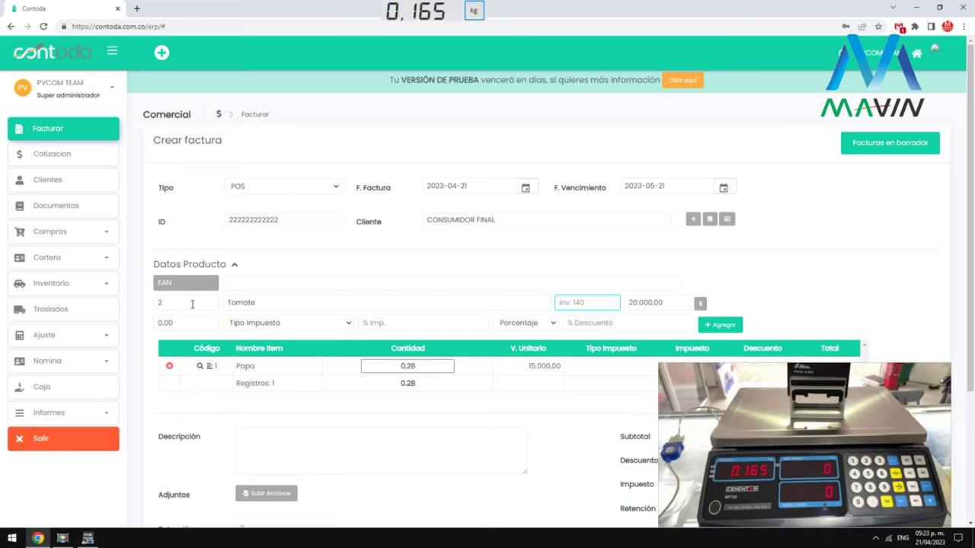
pyautogui.click(483, 13)
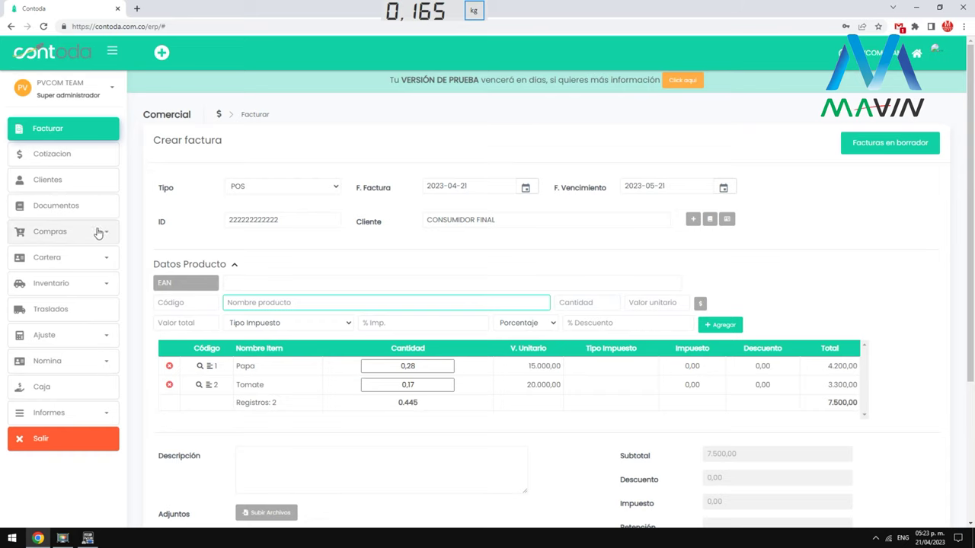
# Start an individual sales item in the inventory with code 3 and the name "Azucar x Peso"
pyautogui.click(86, 292)
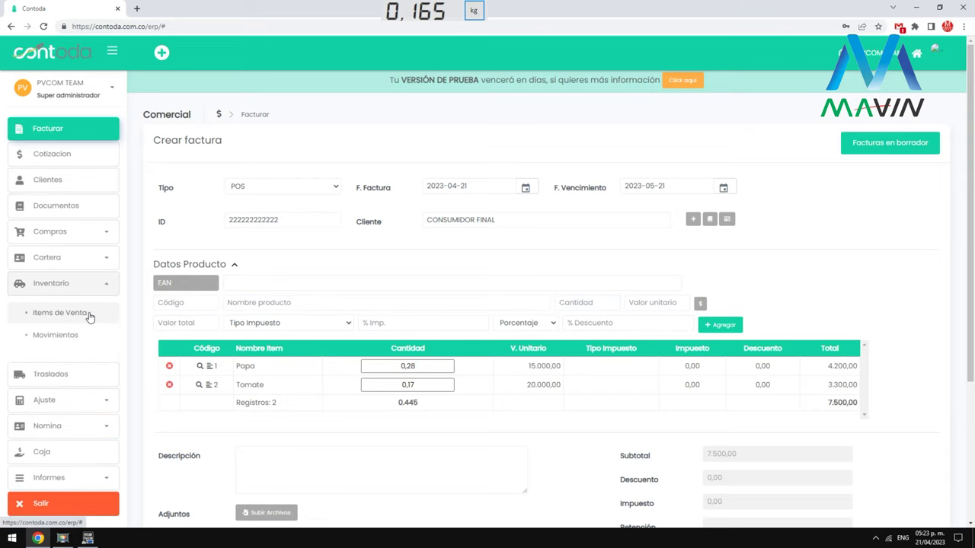
pyautogui.click(88, 315)
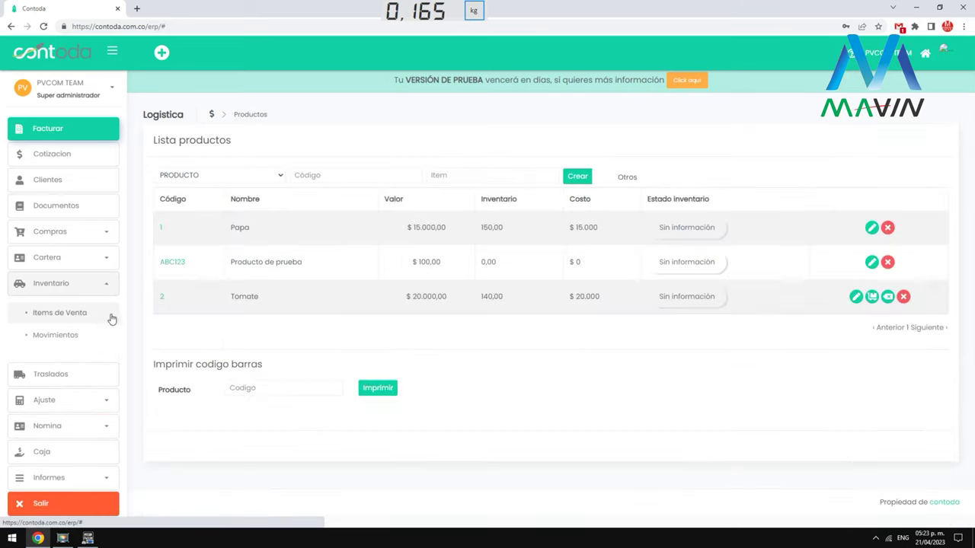
pyautogui.click(580, 178)
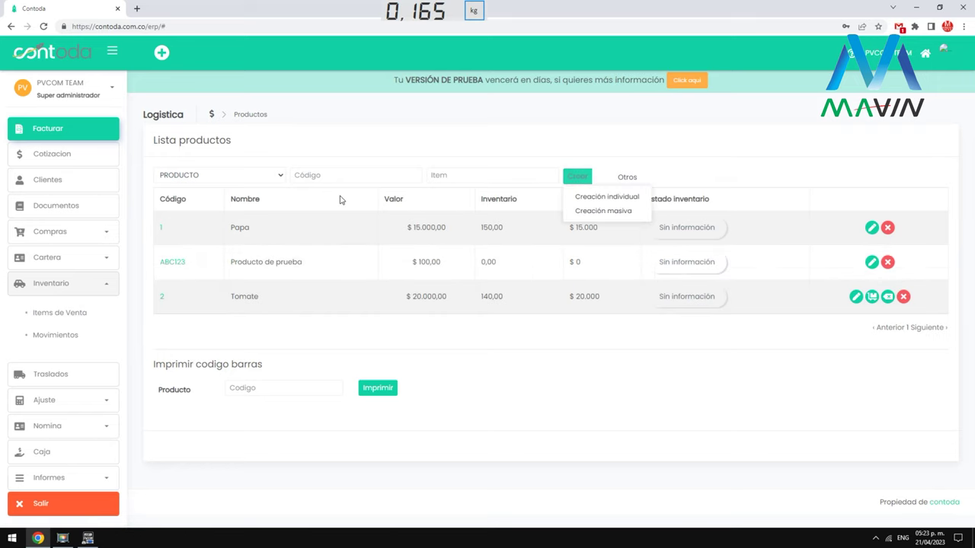
pyautogui.click(595, 198)
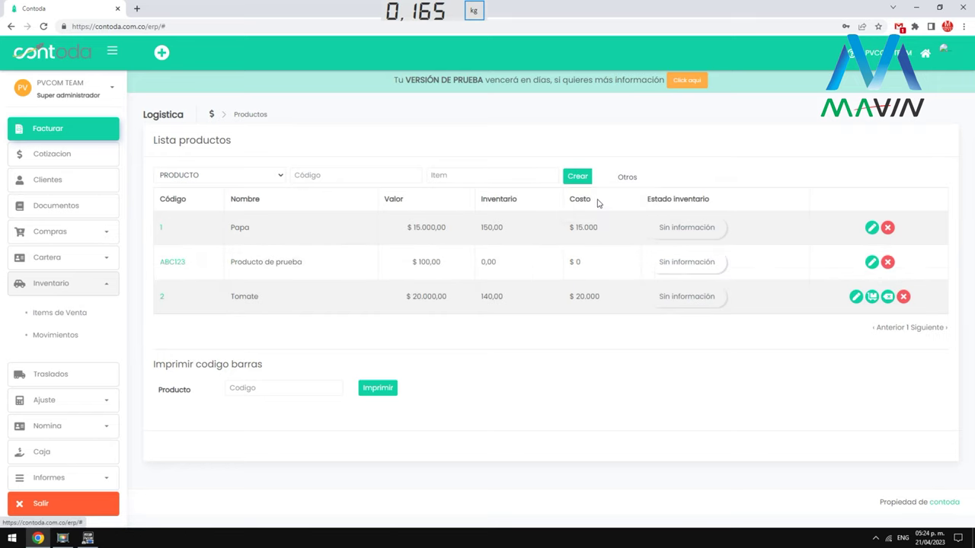
pyautogui.click(259, 178)
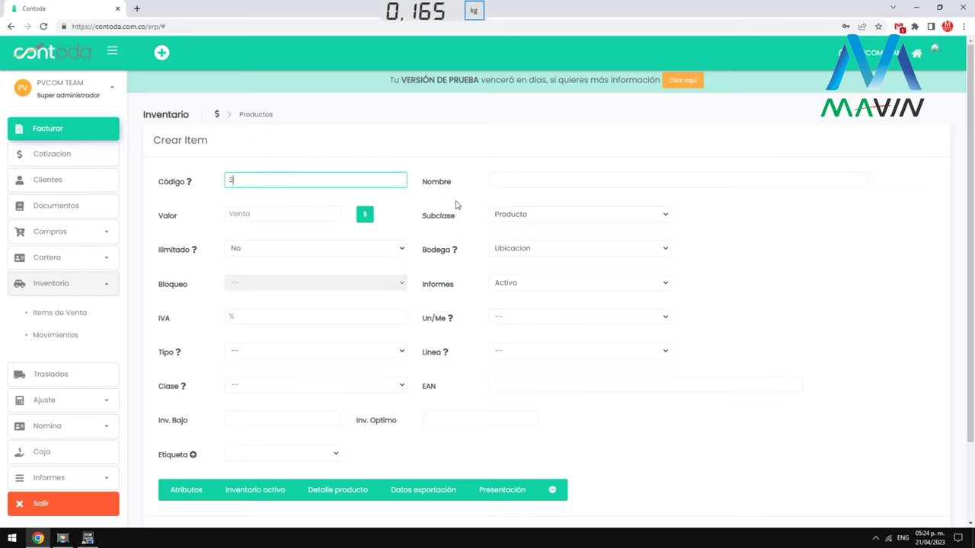
pyautogui.click(503, 180)
pyautogui.write('Azucar x Peso')
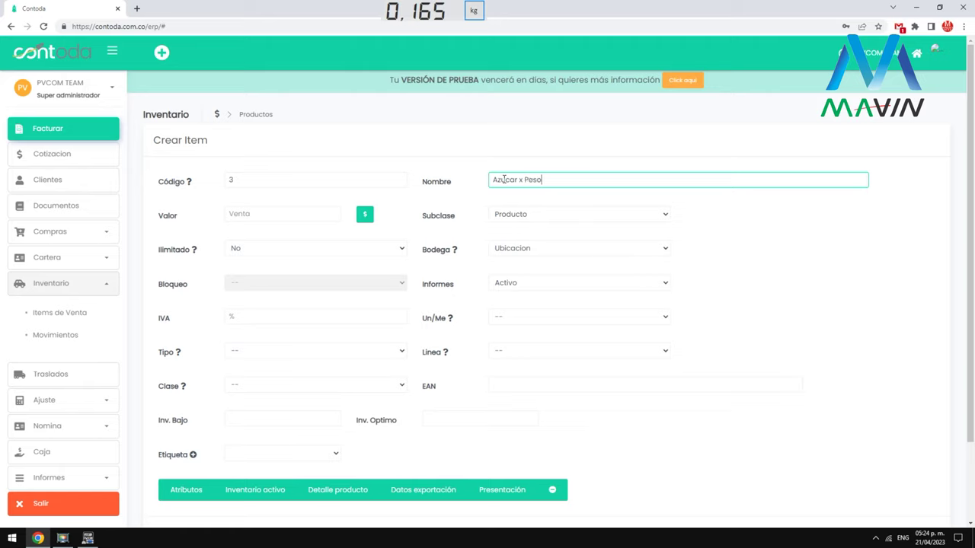
# Set the new item's sale value to 5.000 and its warehouse (Bodega) to PRINCIPAL
pyautogui.click(252, 212)
pyautogui.write('15')
pyautogui.press('BackSpace')
pyautogui.write('5')
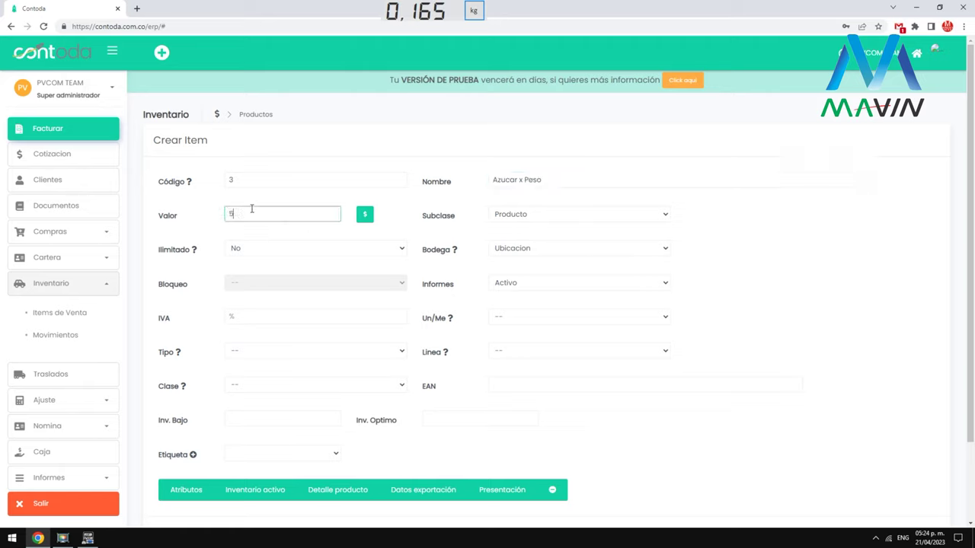
pyautogui.click(555, 251)
pyautogui.click(536, 273)
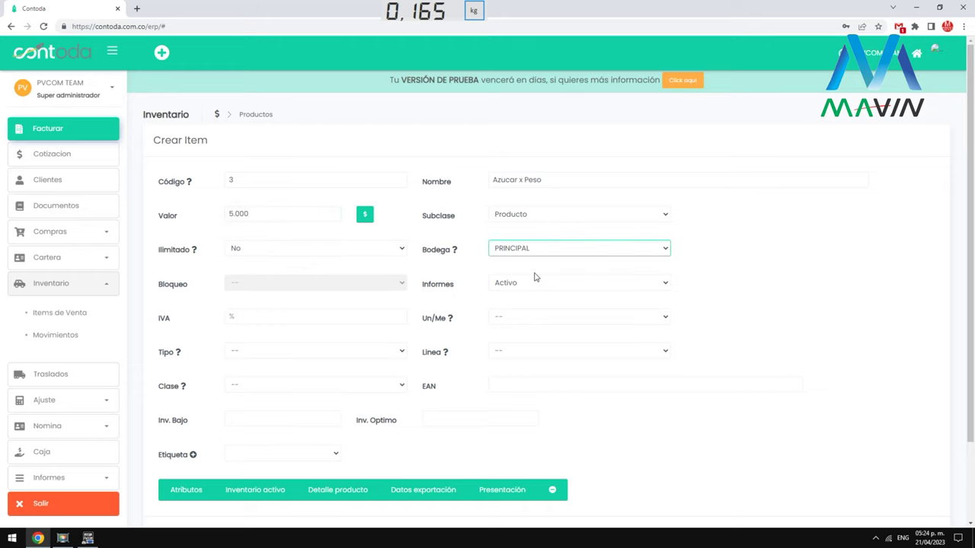
# Set the item's unit of measure to Kilogramos and save the item
pyautogui.click(516, 315)
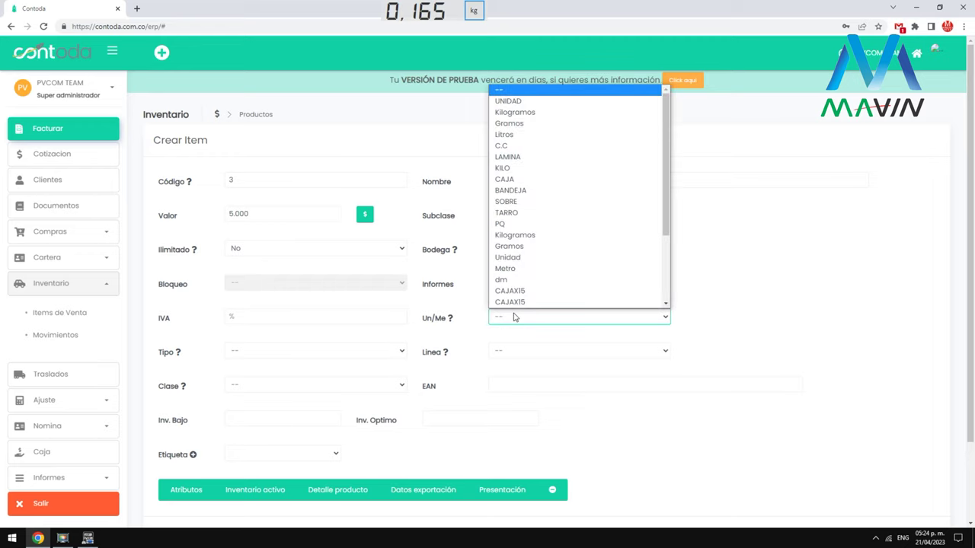
pyautogui.click(528, 112)
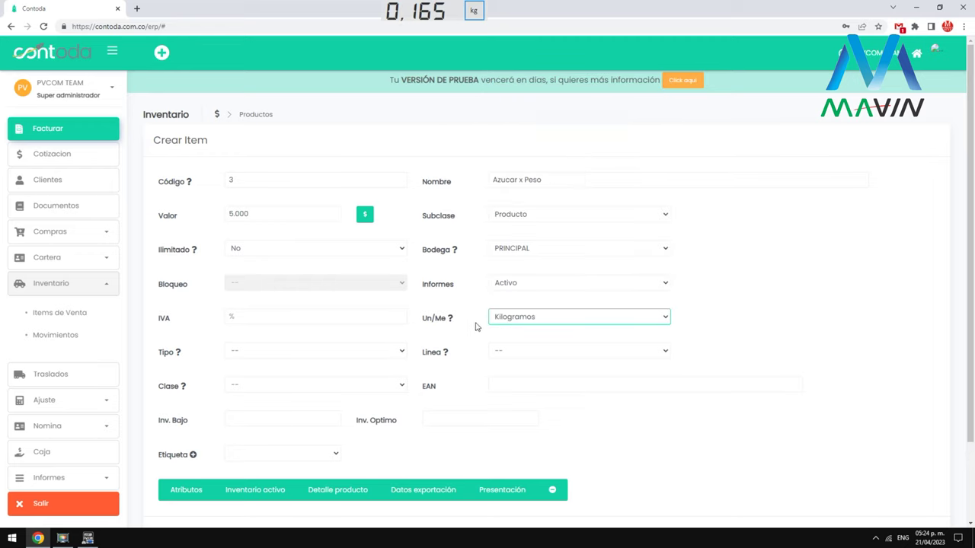
pyautogui.scroll(-2, 490, 374)
pyautogui.click(186, 450)
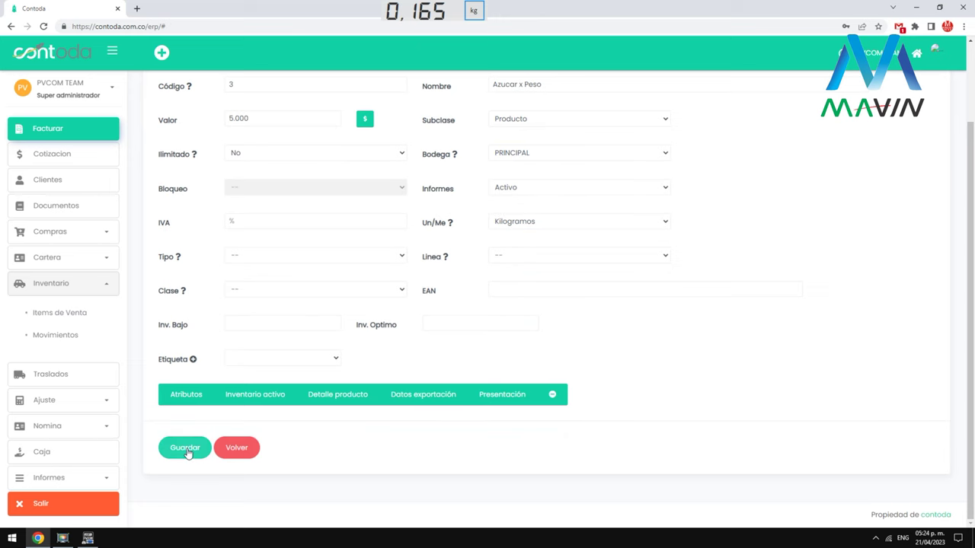
pyautogui.click(475, 331)
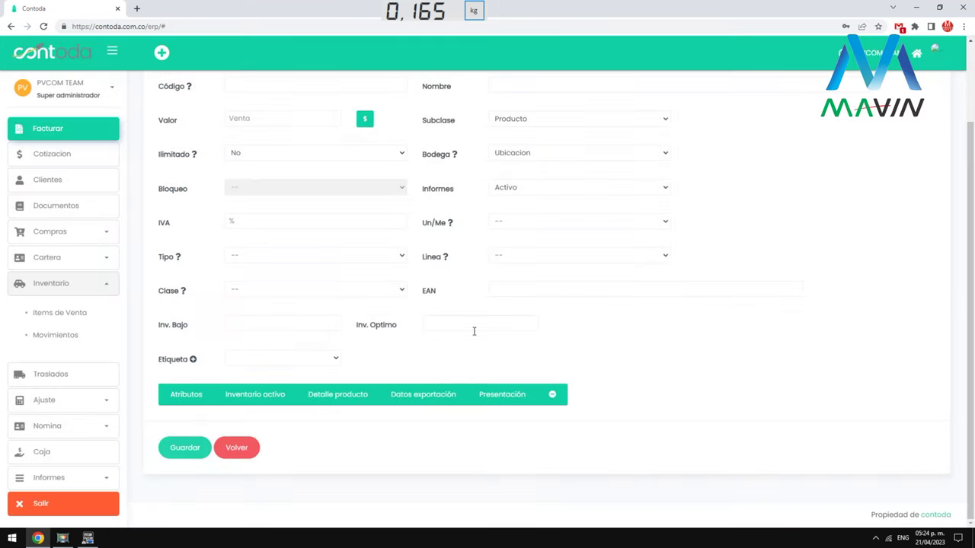
# Start a new inventory movement of type Ingreso Inventario with PRINCIPAL as the destination
pyautogui.click(72, 341)
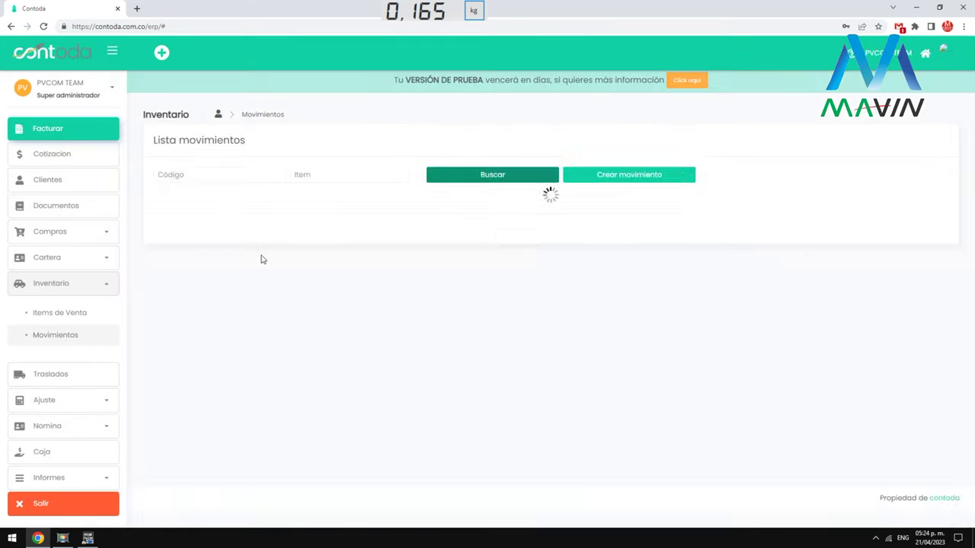
pyautogui.click(602, 177)
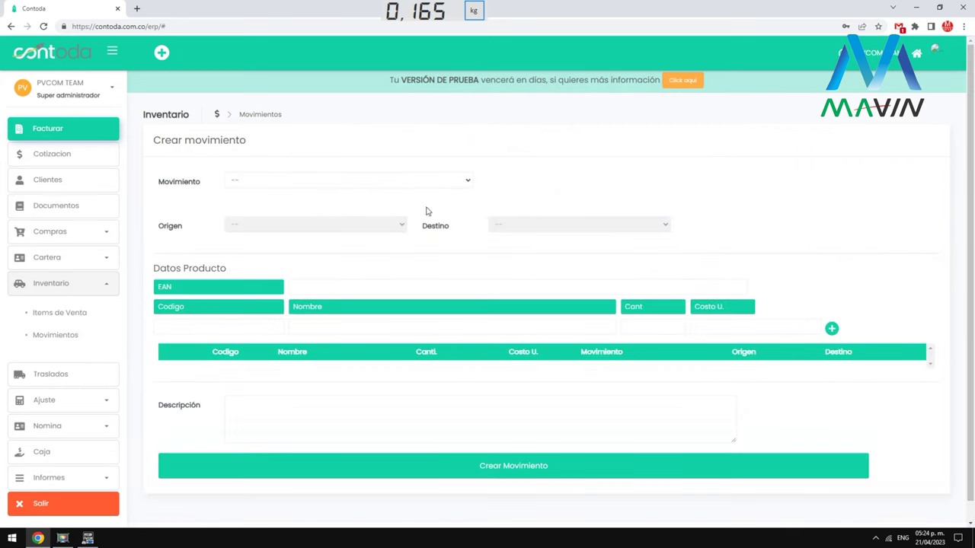
pyautogui.click(282, 181)
pyautogui.click(279, 206)
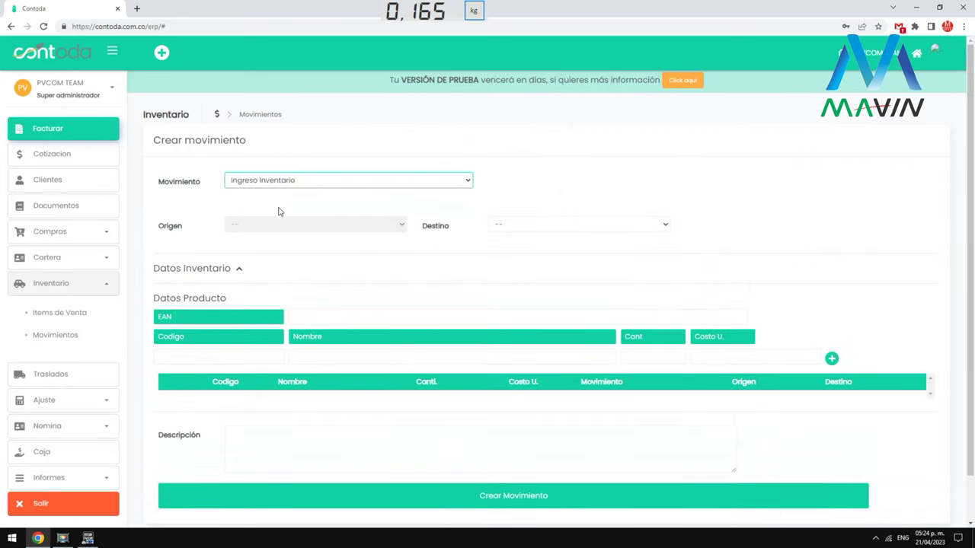
pyautogui.click(545, 226)
pyautogui.click(519, 250)
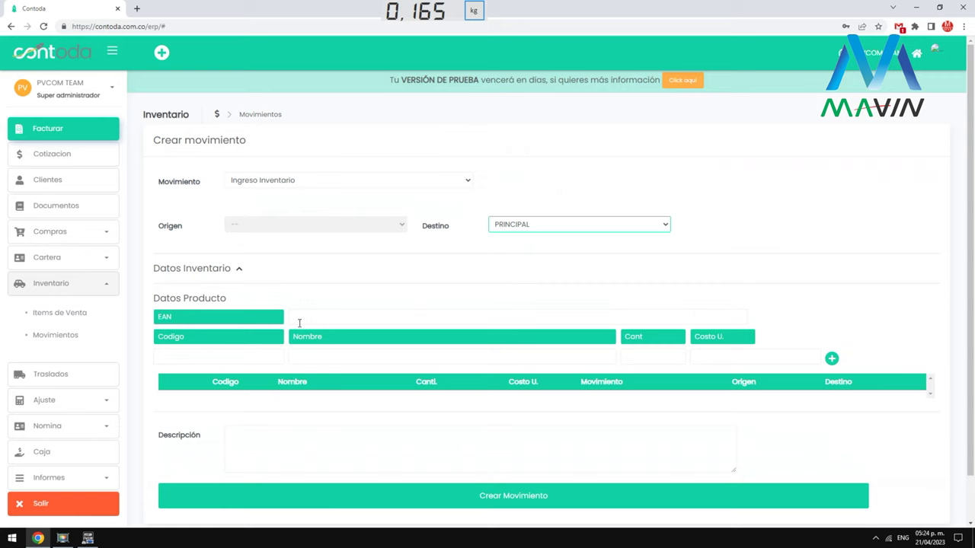
# Add product code 3 to the movement with a quantity of 150 and create the movement
pyautogui.click(223, 353)
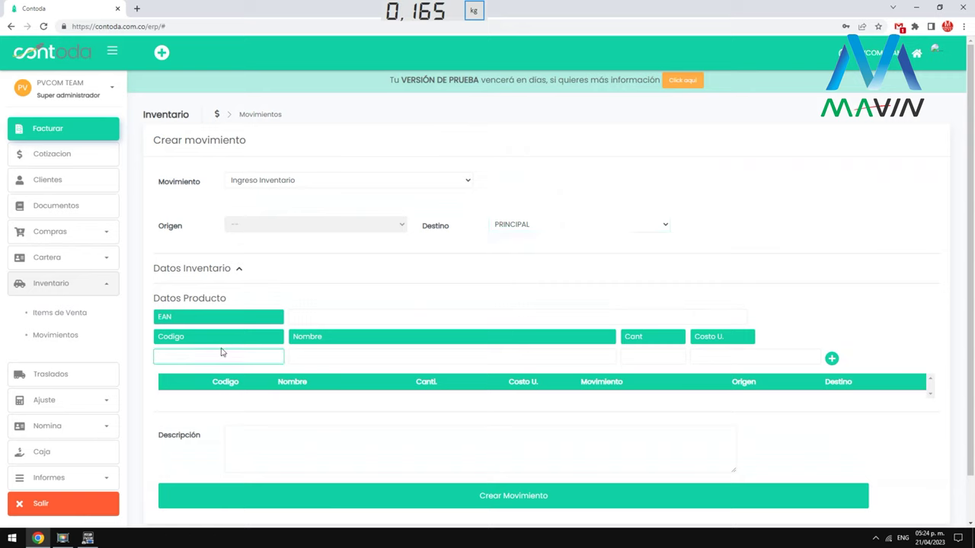
pyautogui.click(629, 358)
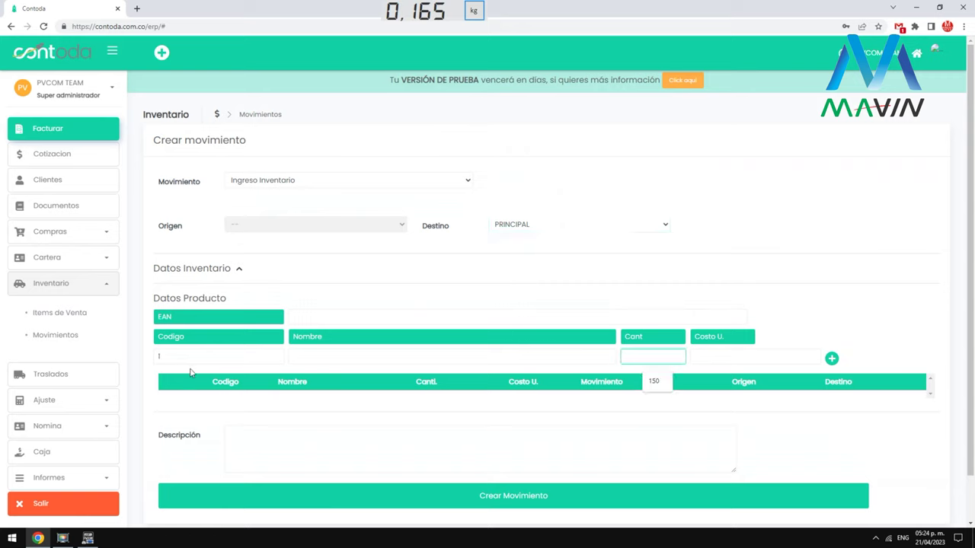
pyautogui.click(192, 359)
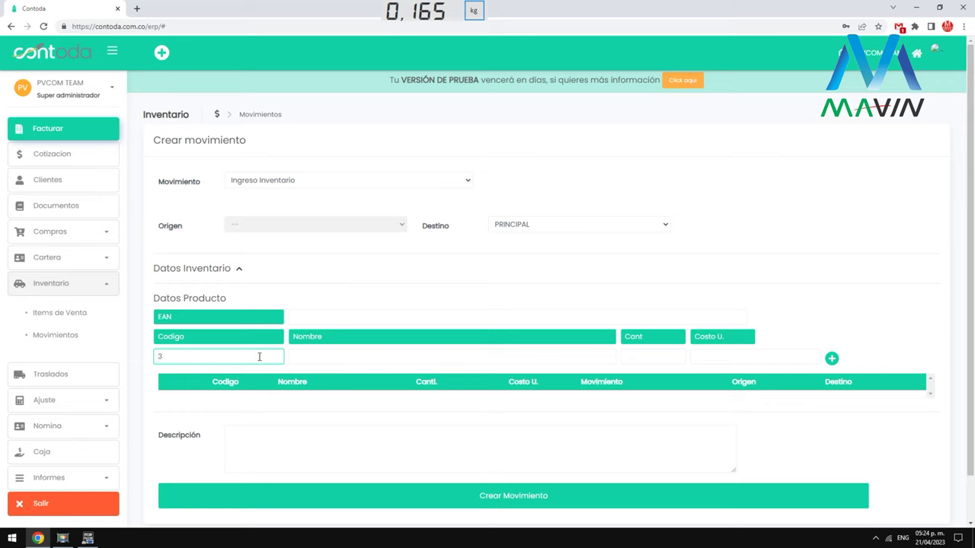
pyautogui.click(629, 358)
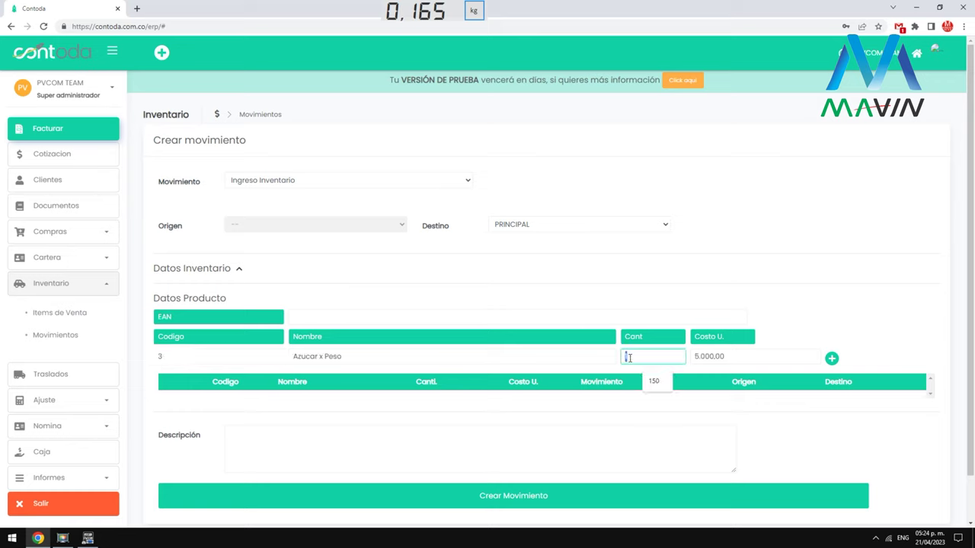
pyautogui.write('150')
pyautogui.click(832, 358)
pyautogui.scroll(-1, 653, 373)
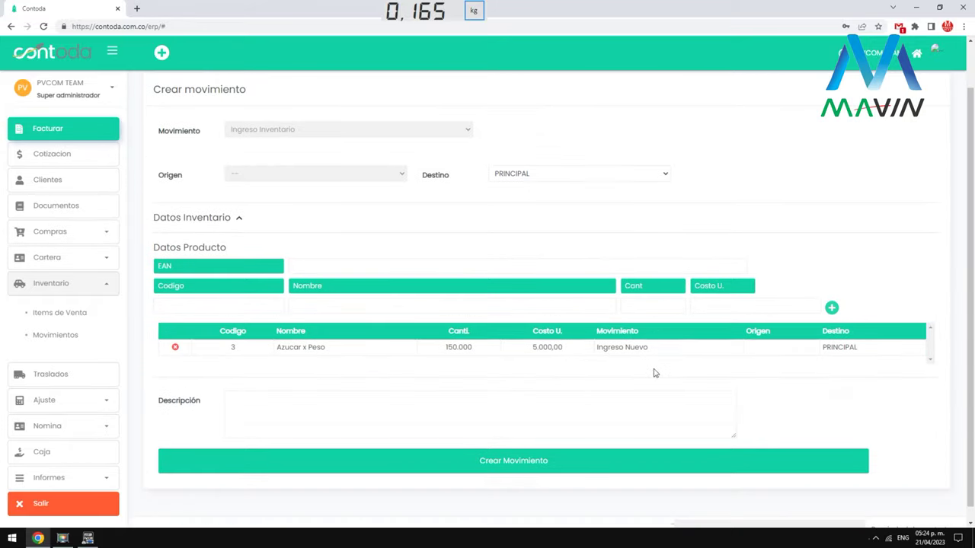
pyautogui.click(566, 461)
pyautogui.click(480, 335)
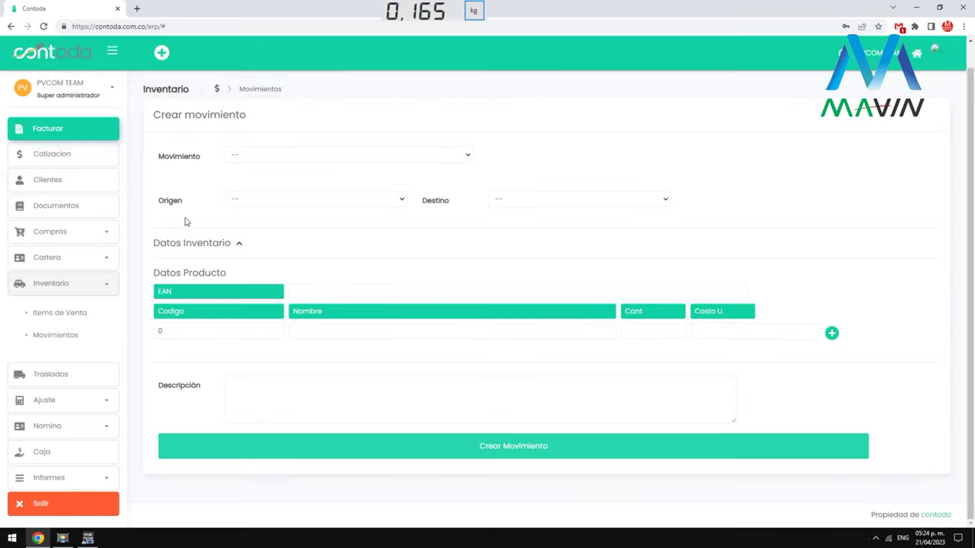
# Start a new invoice and add product code 2 with the scale's weight reading of 0.280 kg as its quantity
pyautogui.click(63, 134)
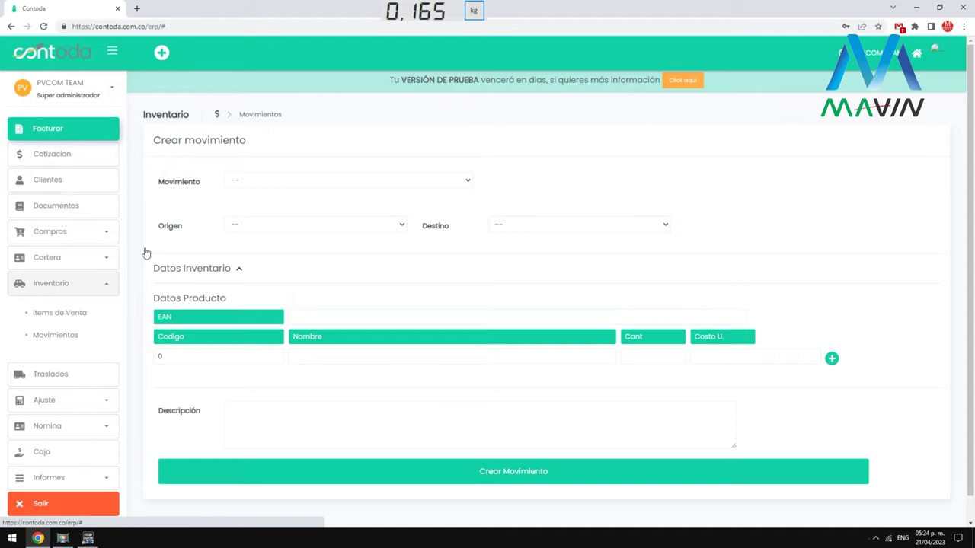
pyautogui.scroll(-3, 268, 358)
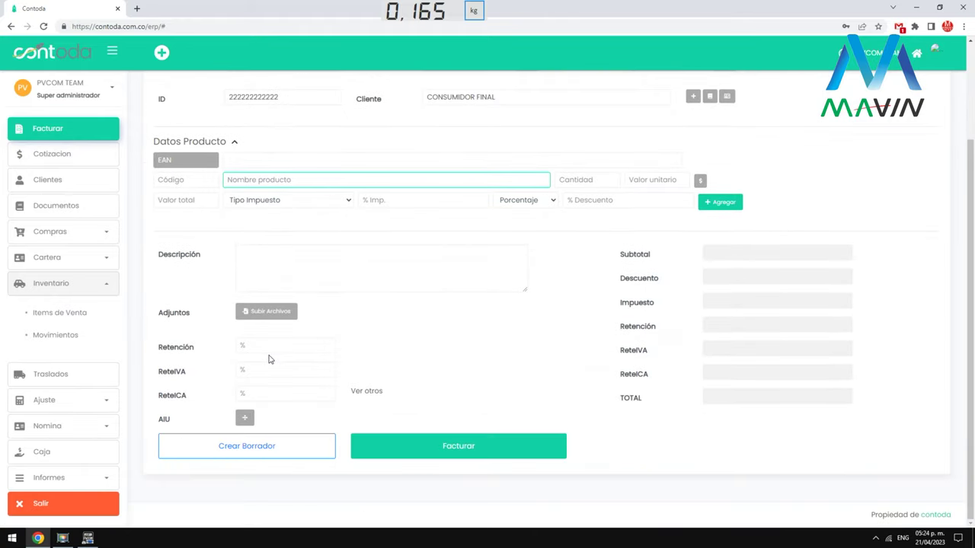
pyautogui.scroll(3, 268, 359)
pyautogui.click(171, 302)
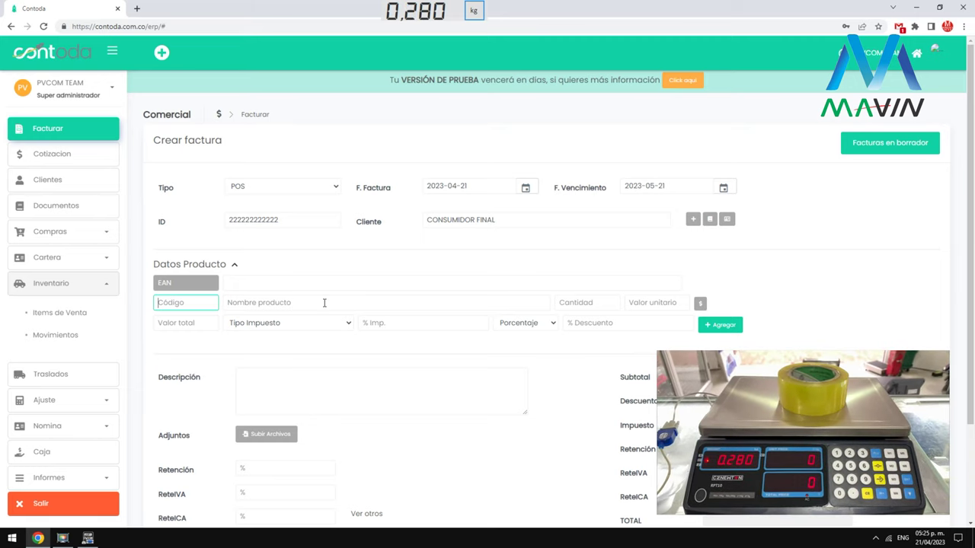
pyautogui.write('2')
pyautogui.press('Return')
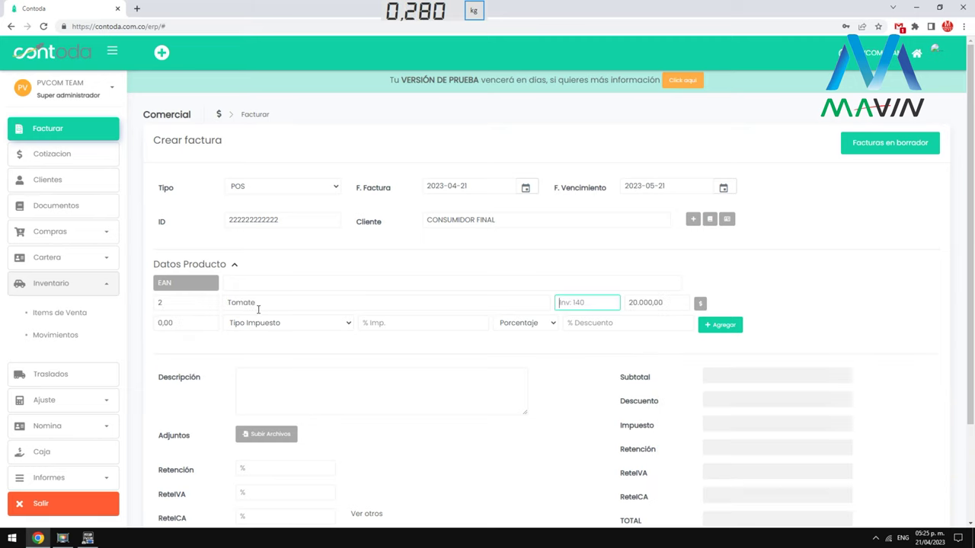
pyautogui.press('F8')
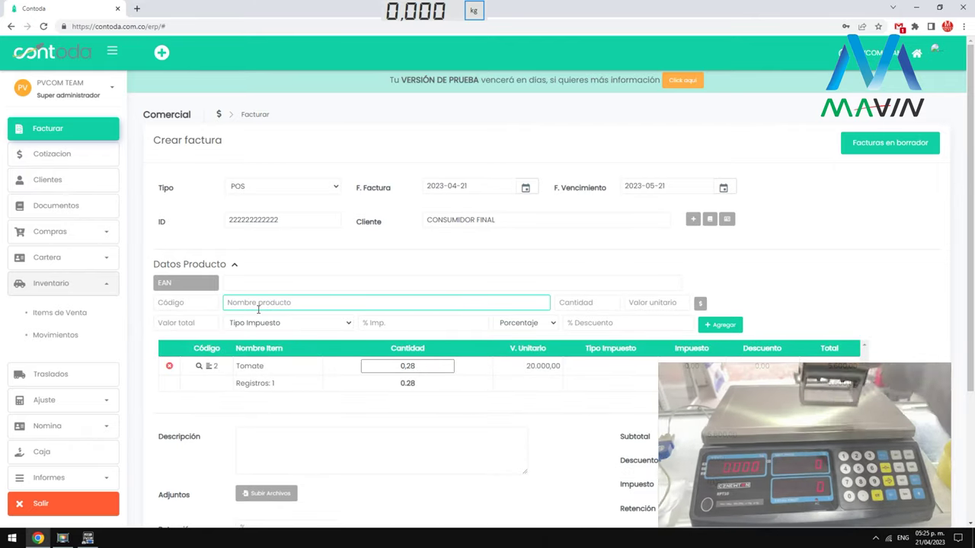
# Add product code 1 to the invoice with the scale's weight reading of 0.165 kg as its quantity
pyautogui.click(180, 301)
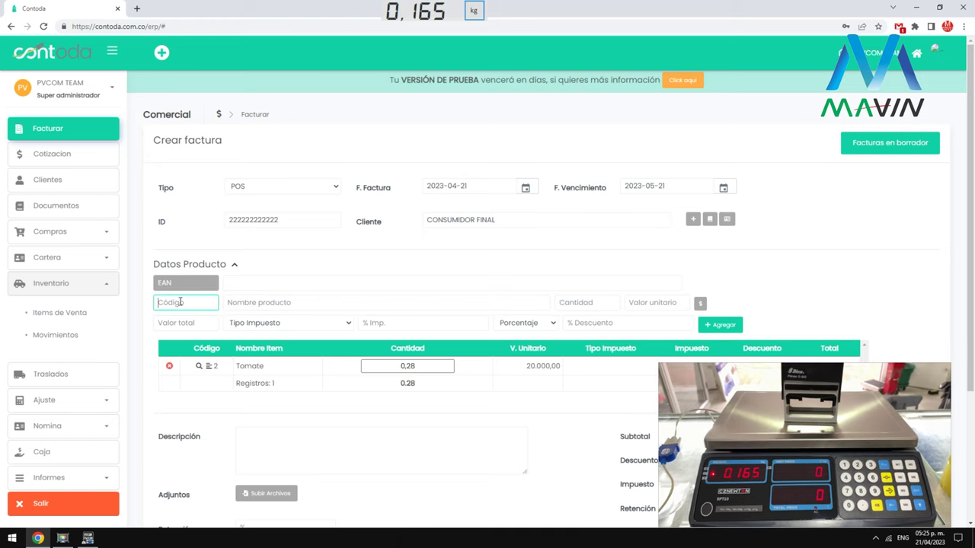
pyautogui.write('1')
pyautogui.press('Return')
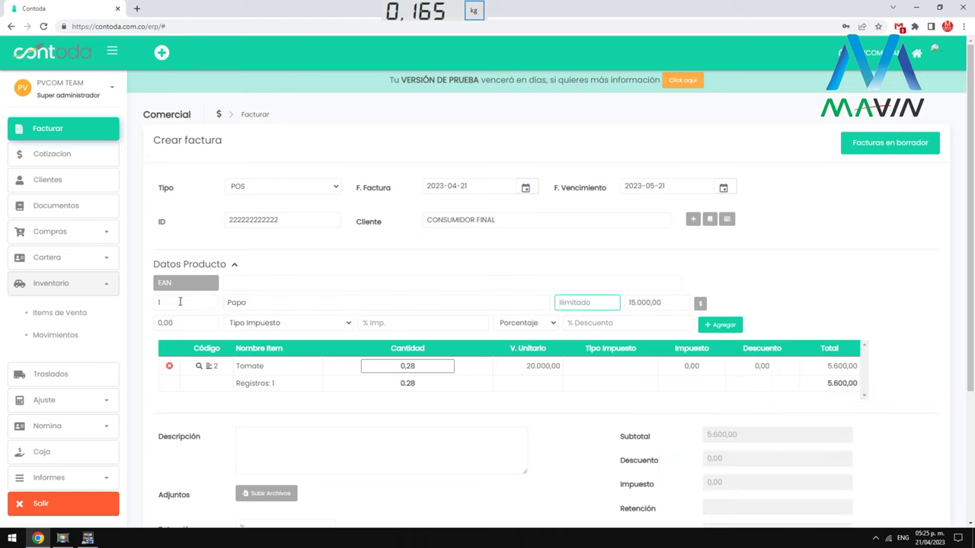
pyautogui.press('F8')
pyautogui.press('Return')
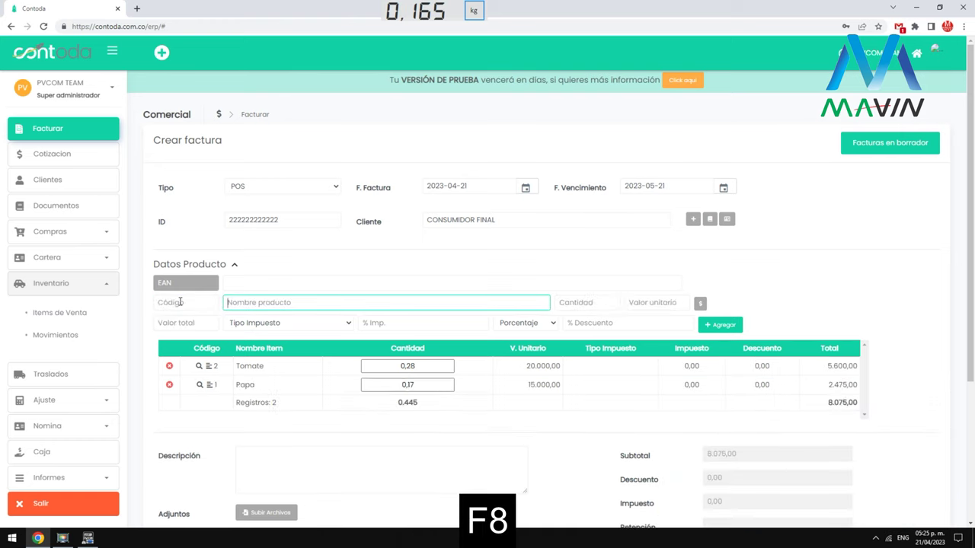
# Add product code 3 to the invoice with the scale's weight reading of 0.445 kg as its quantity
pyautogui.click(188, 306)
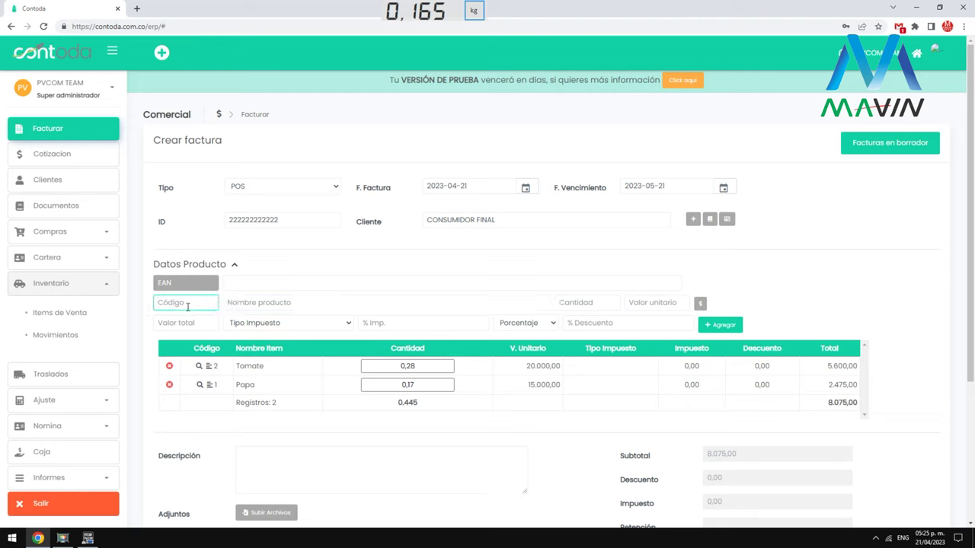
pyautogui.write('3')
pyautogui.press('Return')
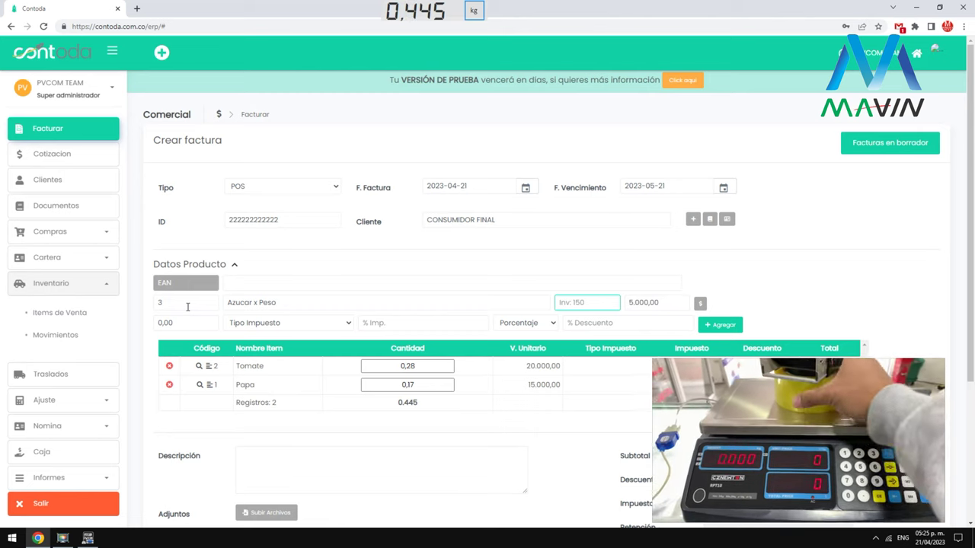
pyautogui.write('0.445')
pyautogui.press('Return')
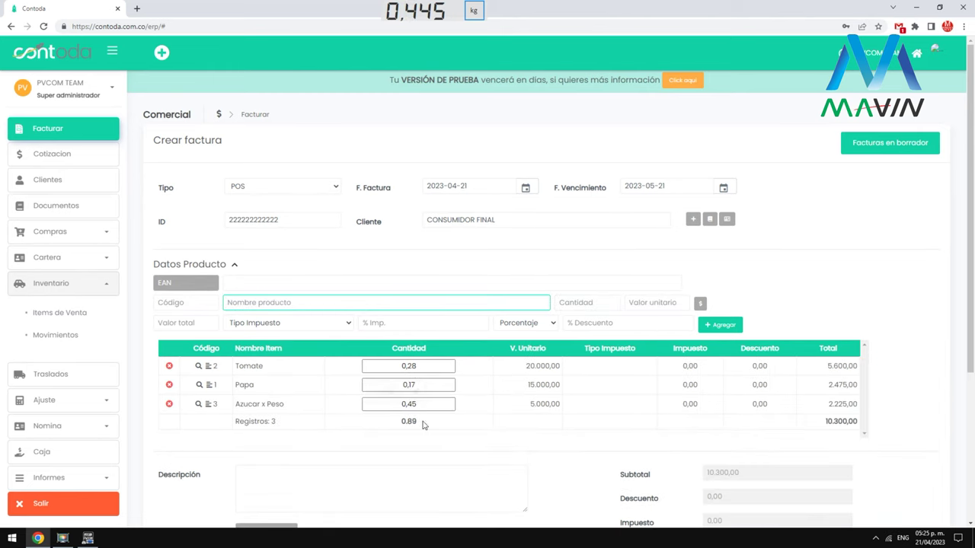
# Register a Contado payment of 10.300,00 in Efectivo and issue the invoice
pyautogui.scroll(-3, 541, 376)
pyautogui.click(469, 455)
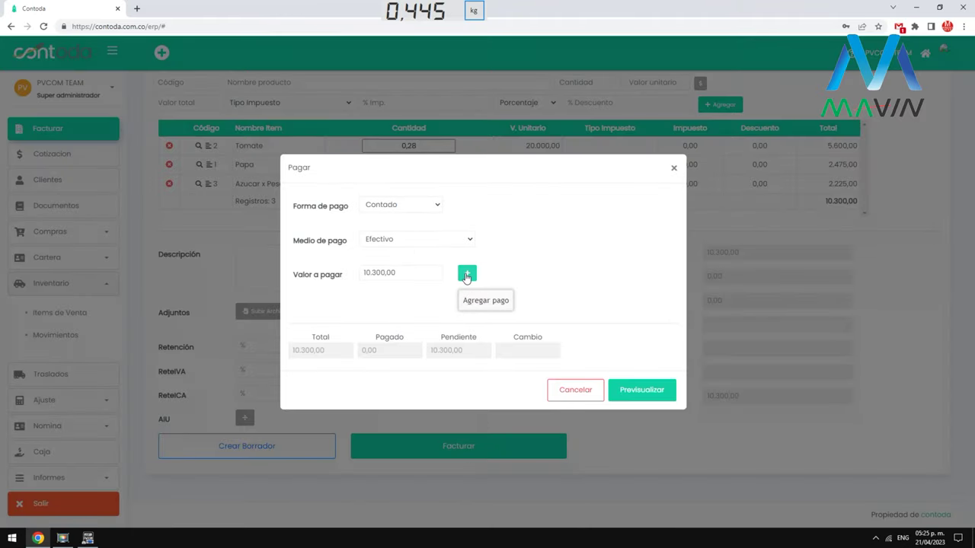
pyautogui.click(467, 253)
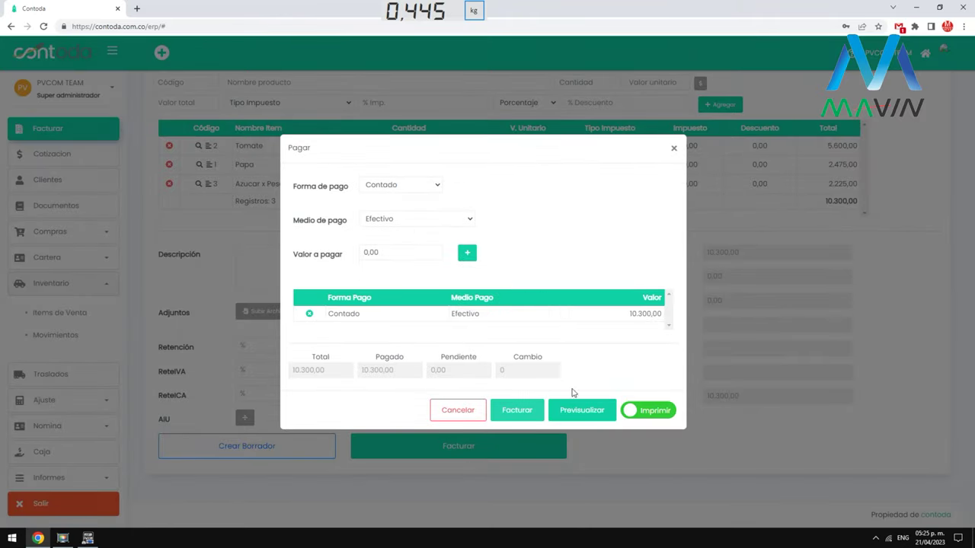
pyautogui.click(517, 410)
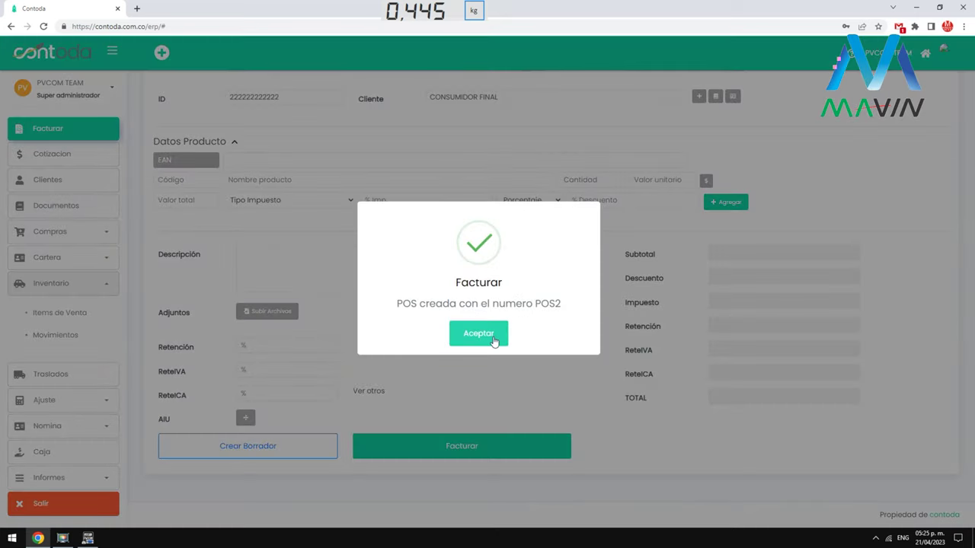
pyautogui.click(499, 335)
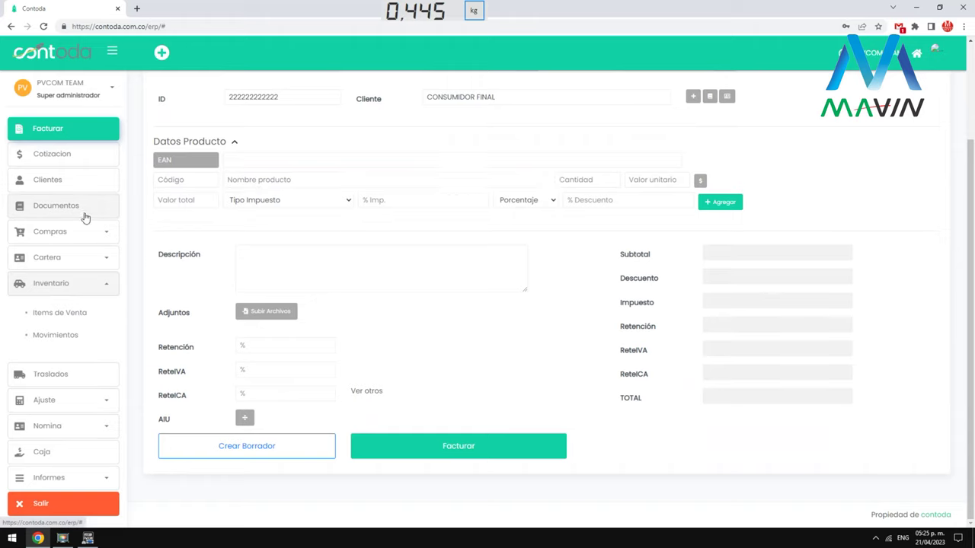
# Open the PDF of the newest POS invoice from the document list and enlarge its window
pyautogui.click(99, 213)
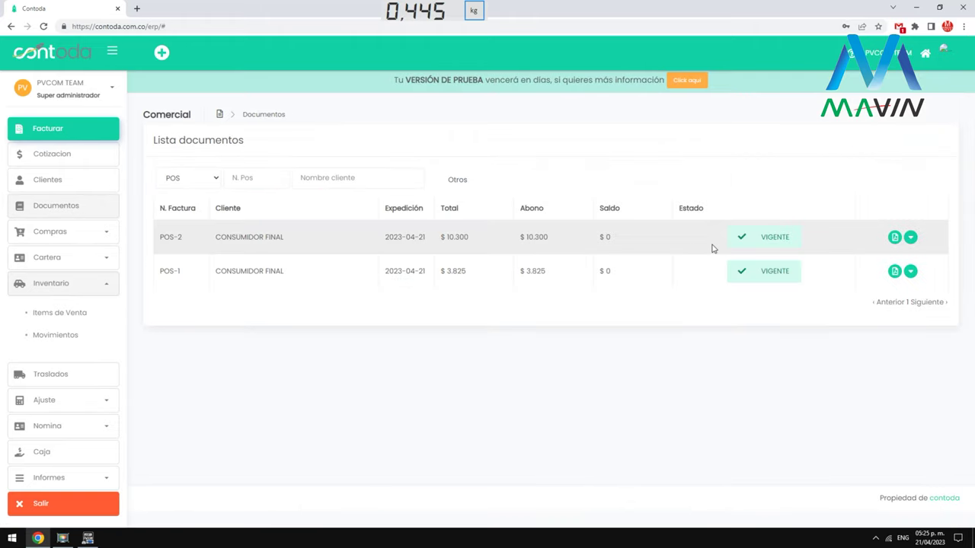
pyautogui.click(895, 237)
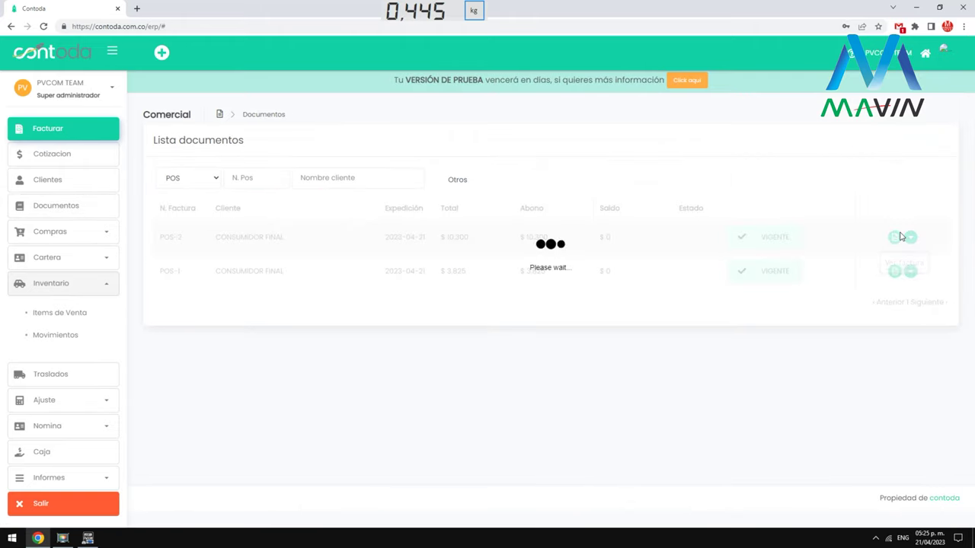
pyautogui.click(608, 104)
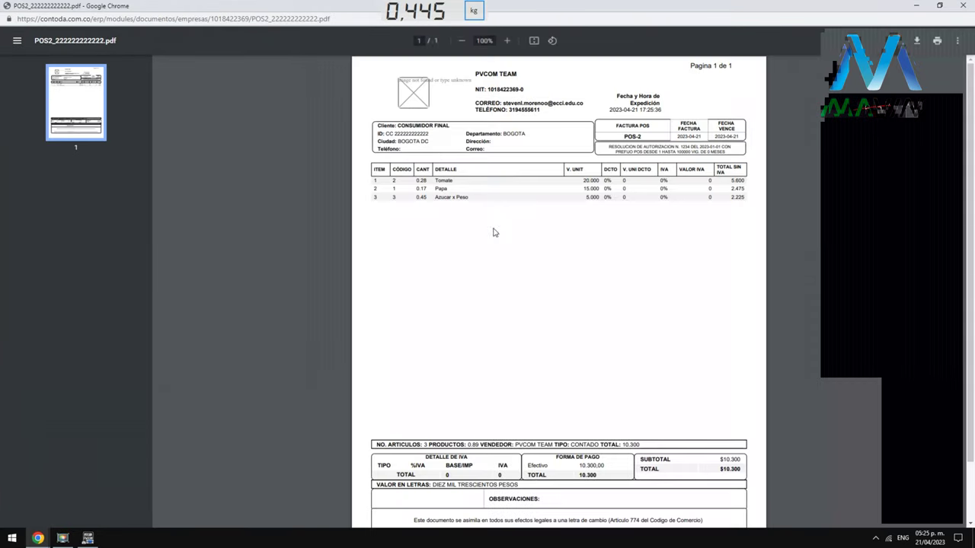
# Examine the invoice PDF's product lines, weighed quantities, unit prices and payment totals
pyautogui.click(506, 40)
pyautogui.click(507, 40)
pyautogui.click(507, 40)
pyautogui.click(507, 40)
pyautogui.click(507, 40)
pyautogui.click(506, 40)
pyautogui.scroll(-3, 557, 213)
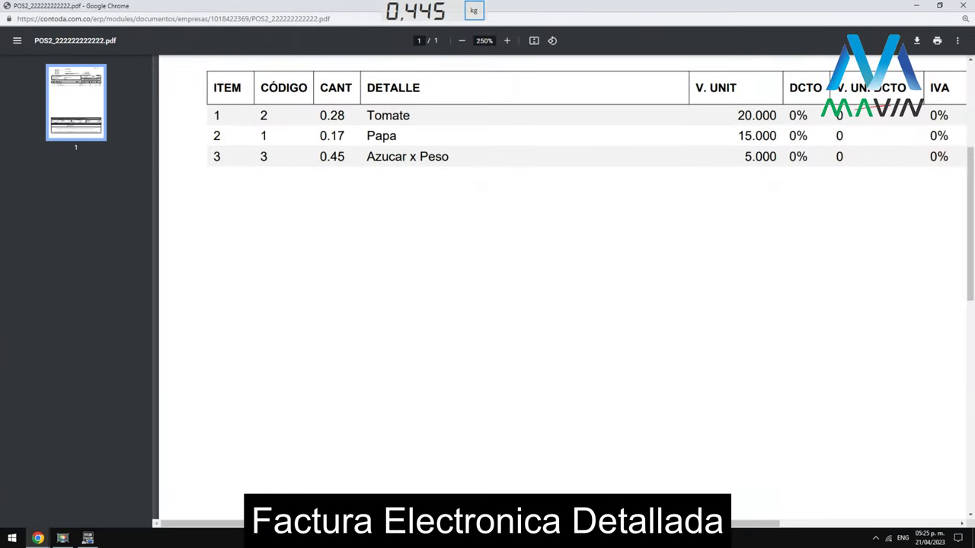
pyautogui.hscroll(3, 429, 470)
pyautogui.hscroll(-3, 429, 469)
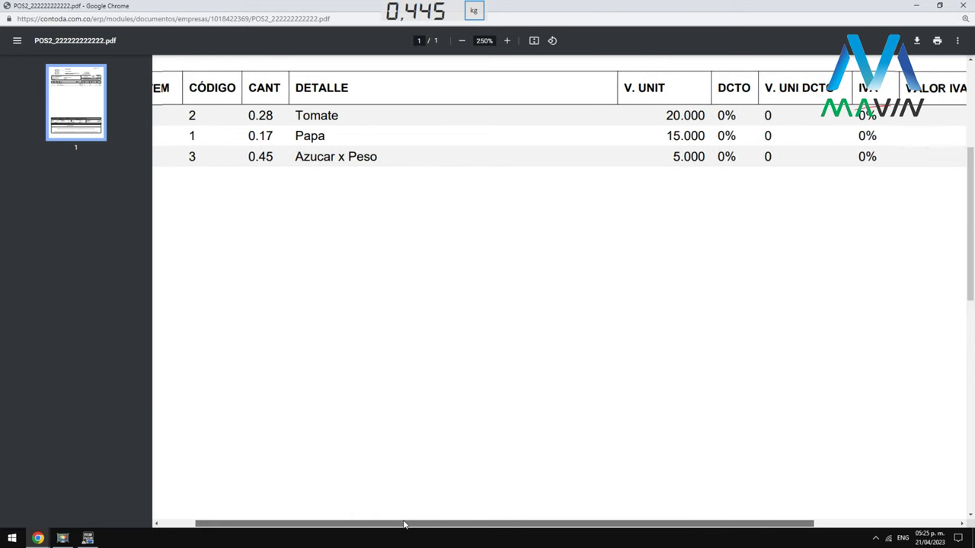
pyautogui.scroll(-2, 428, 470)
pyautogui.scroll(-1, 590, 399)
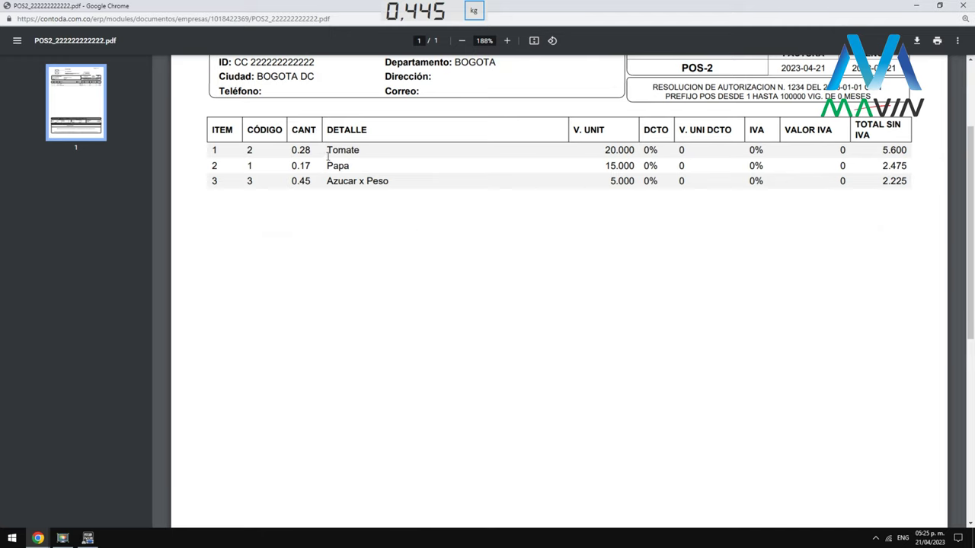
pyautogui.moveTo(293, 150); pyautogui.dragTo(377, 183)
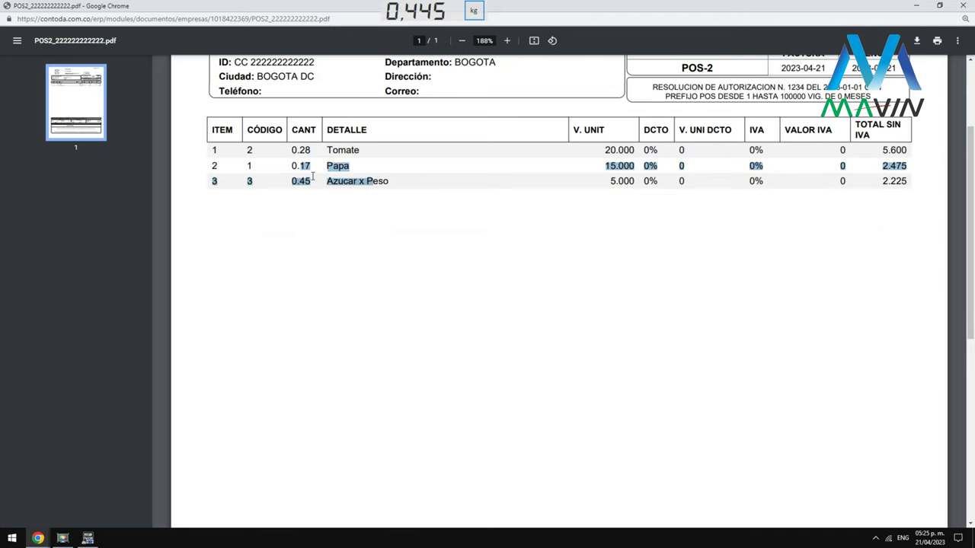
pyautogui.click(377, 183)
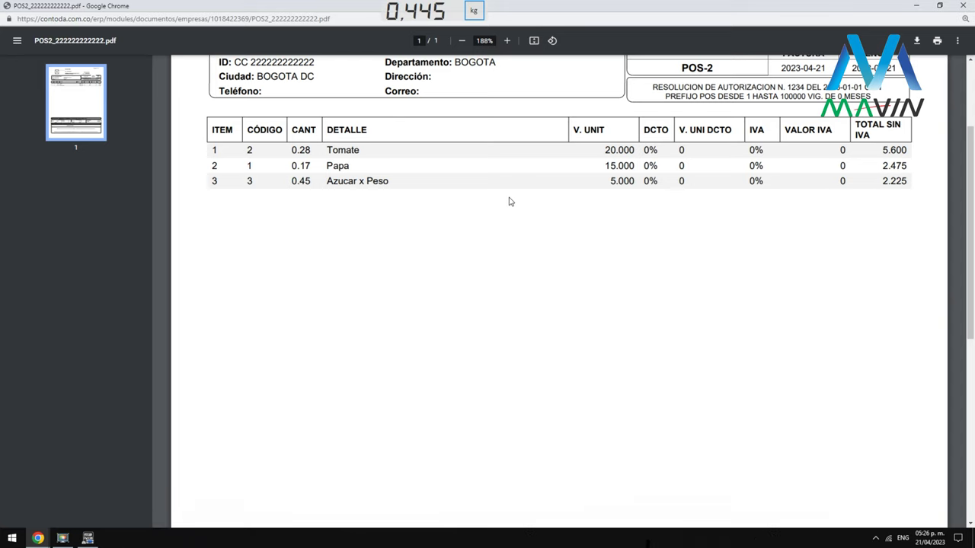
pyautogui.scroll(-5, 510, 202)
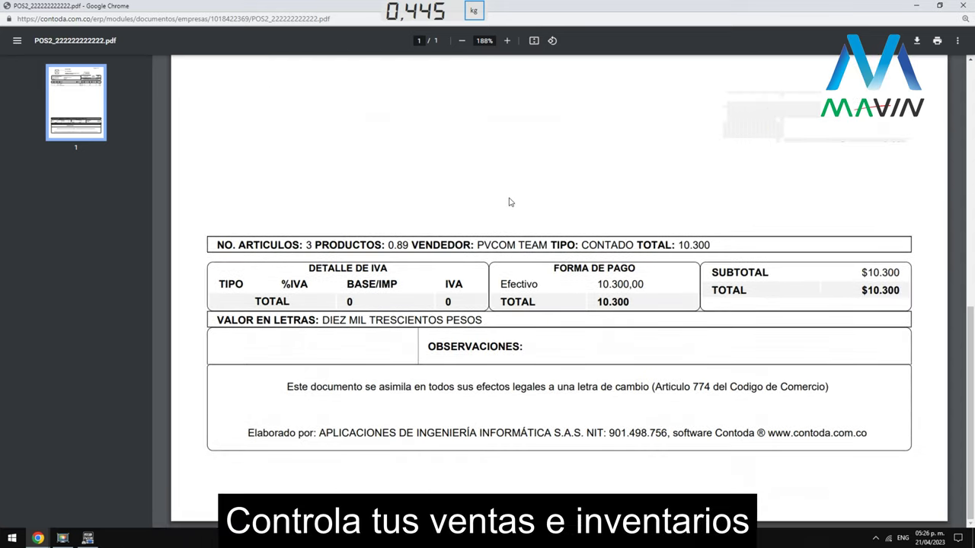
# Disconnect Bascula 01 and exit PV-COM 7
pyautogui.click(421, 14)
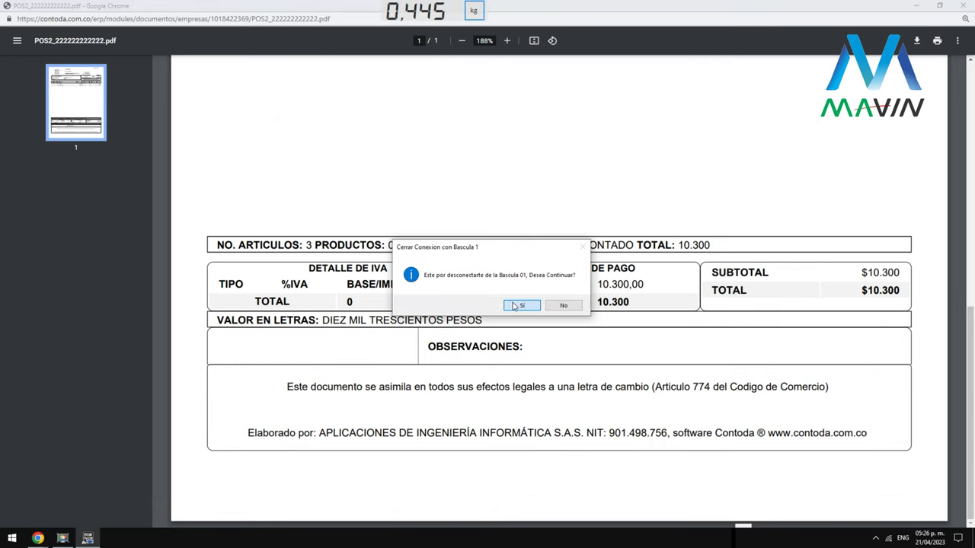
pyautogui.click(521, 305)
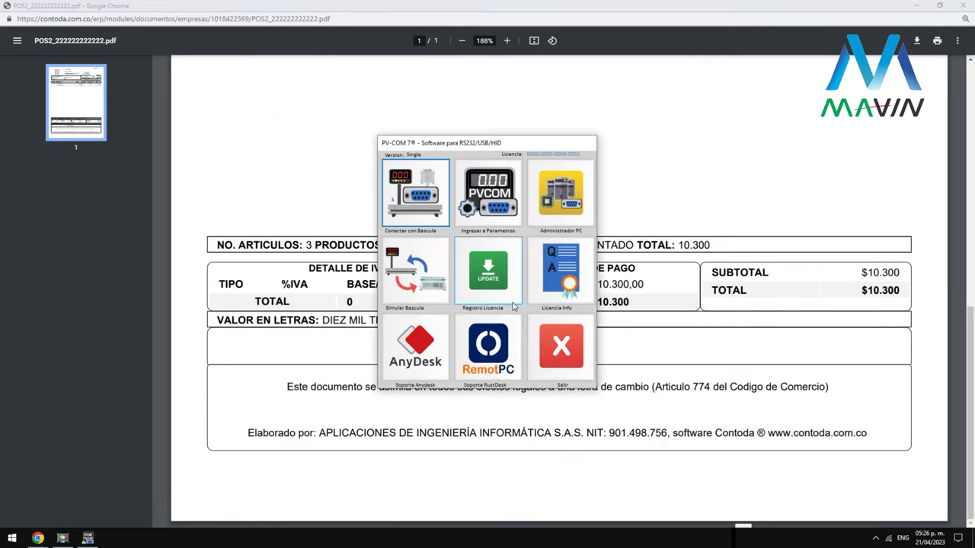
pyautogui.click(561, 348)
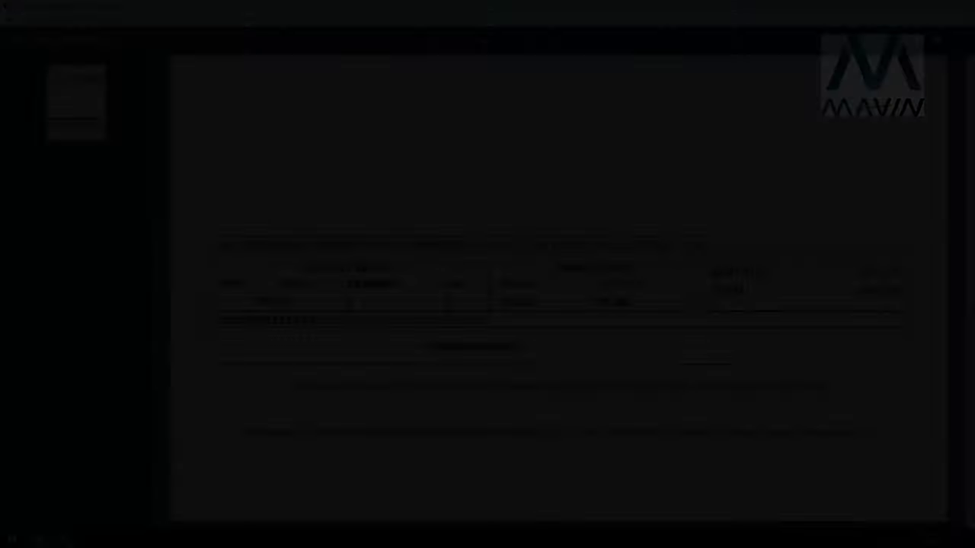